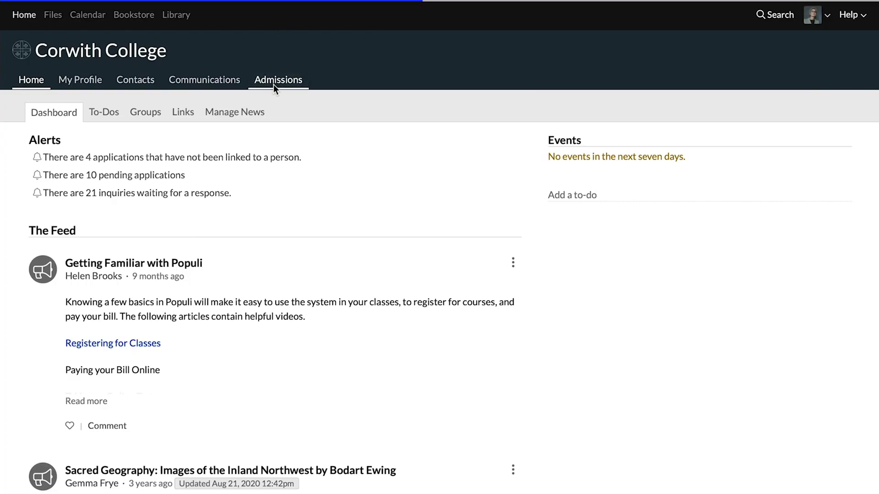
In Admissions application form settings, reveal the 1380px-tall iframe embed code for all online forms
click(277, 118)
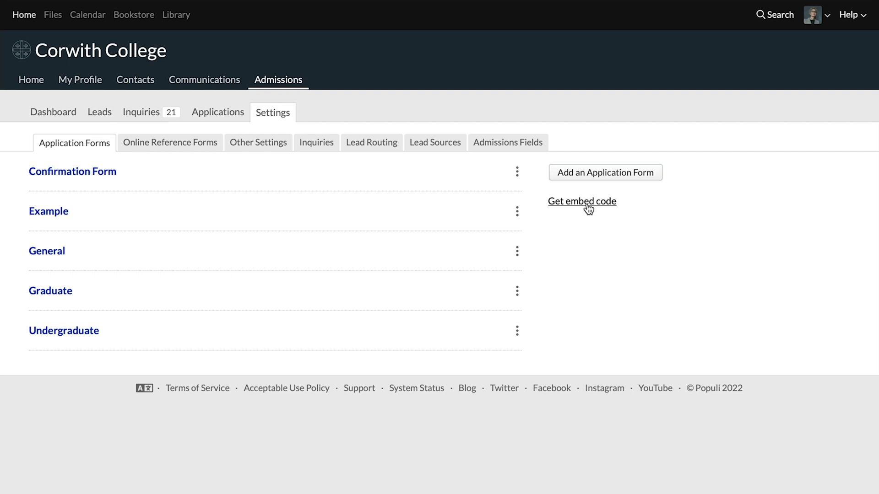
click(588, 206)
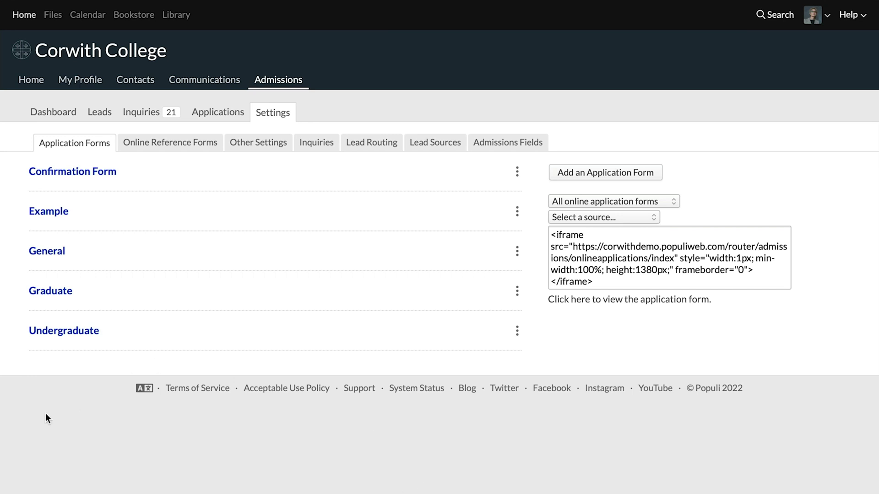
Open the Undergraduate application form and save its Show Online setting as No
click(86, 331)
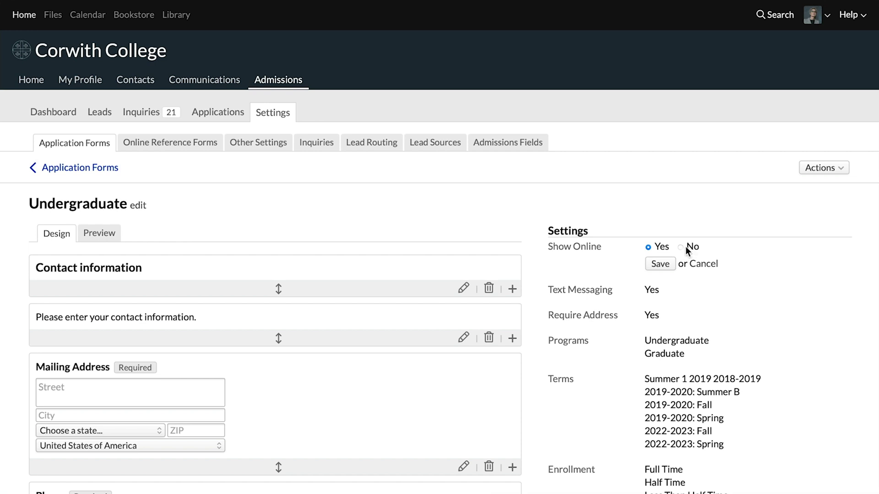
click(660, 264)
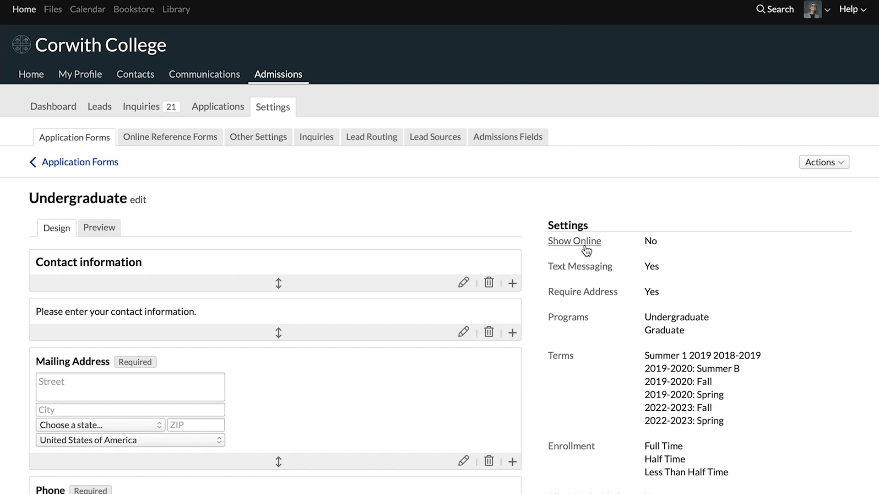
scroll(585, 250, down, 5)
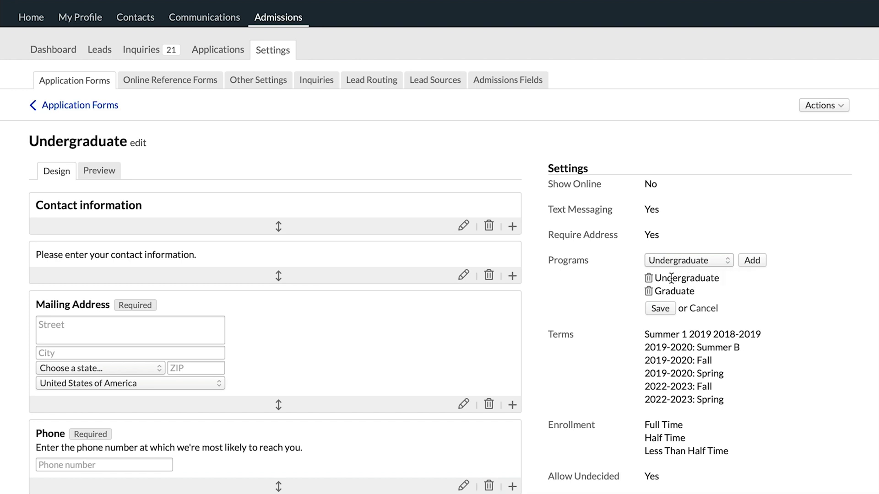
Replace Graduate with Technical in the Undergraduate form's Programs, keeping Undergraduate, and save
click(649, 292)
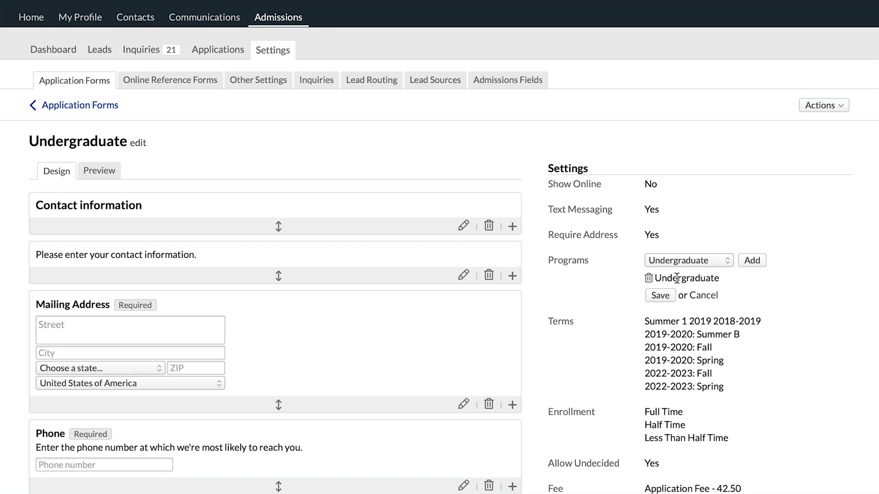
click(687, 262)
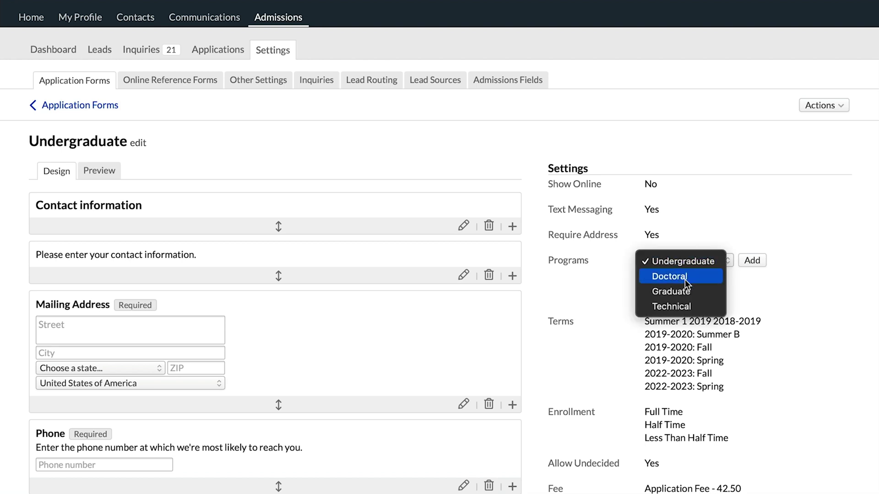
click(675, 305)
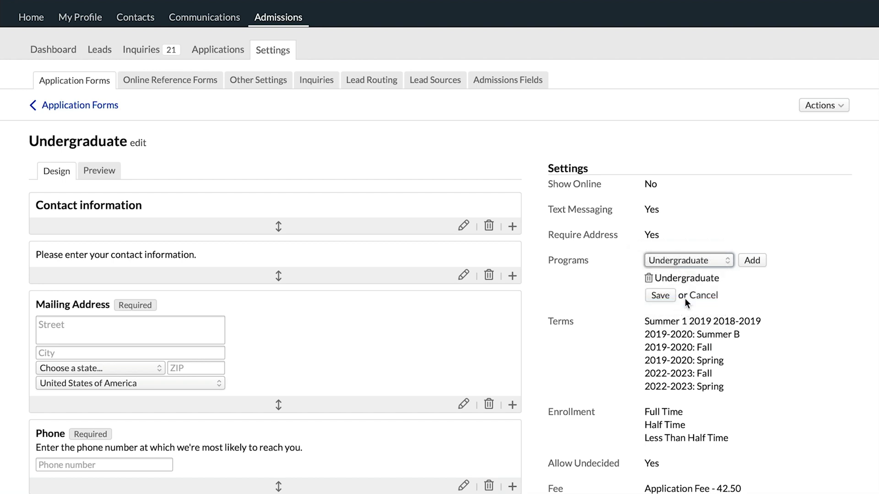
click(756, 264)
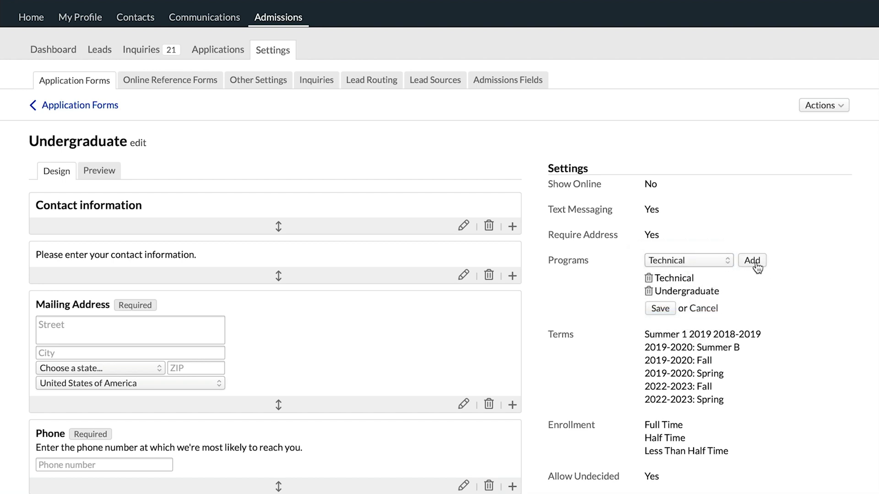
click(670, 311)
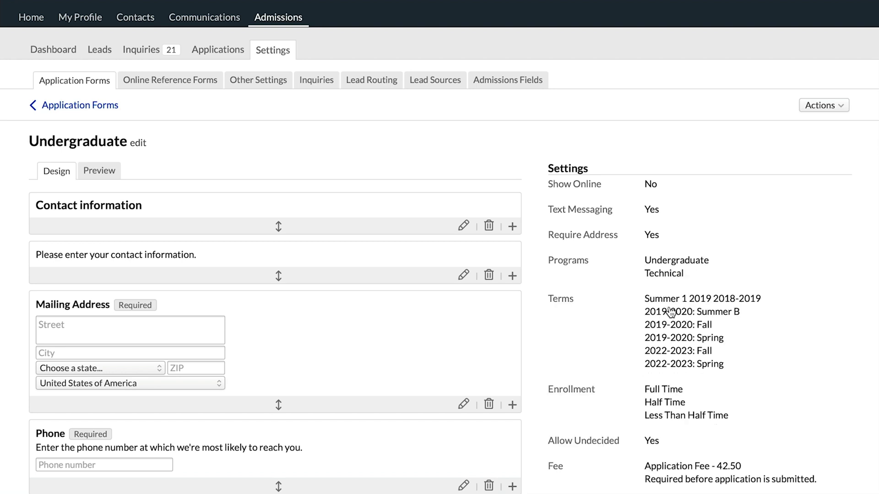
Remove all six existing terms from the Undergraduate form and save the empty list
click(565, 299)
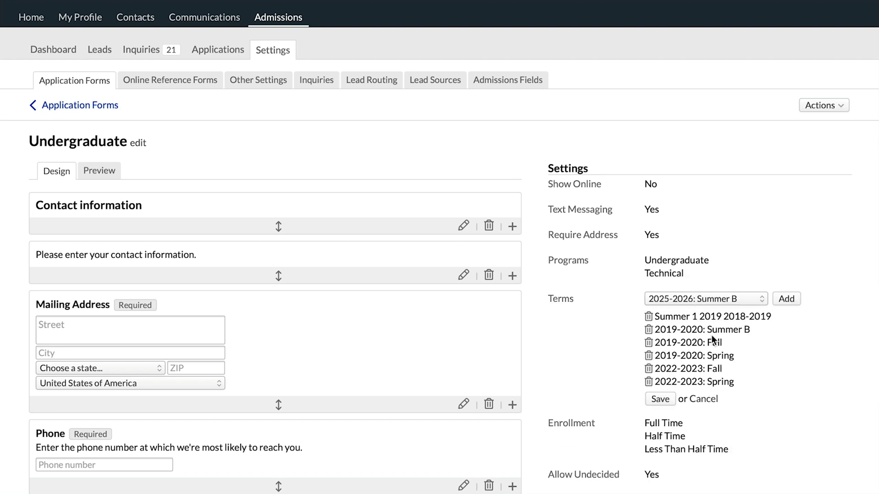
click(649, 317)
click(649, 318)
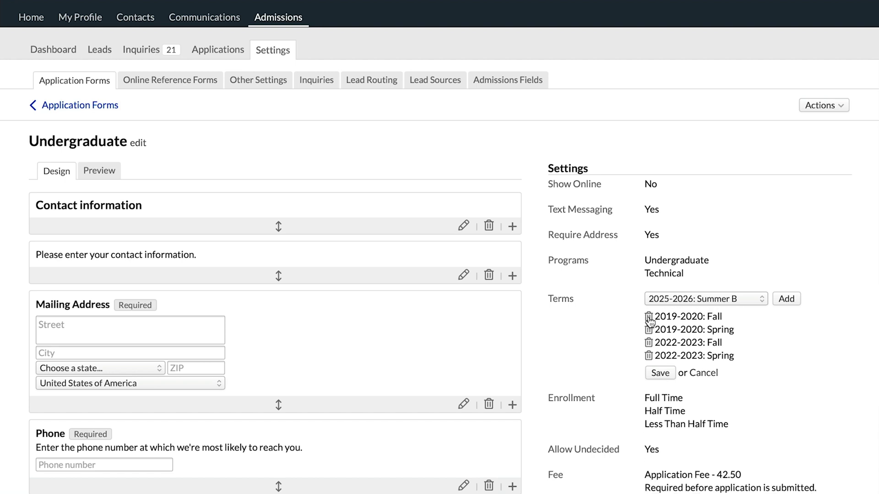
click(649, 317)
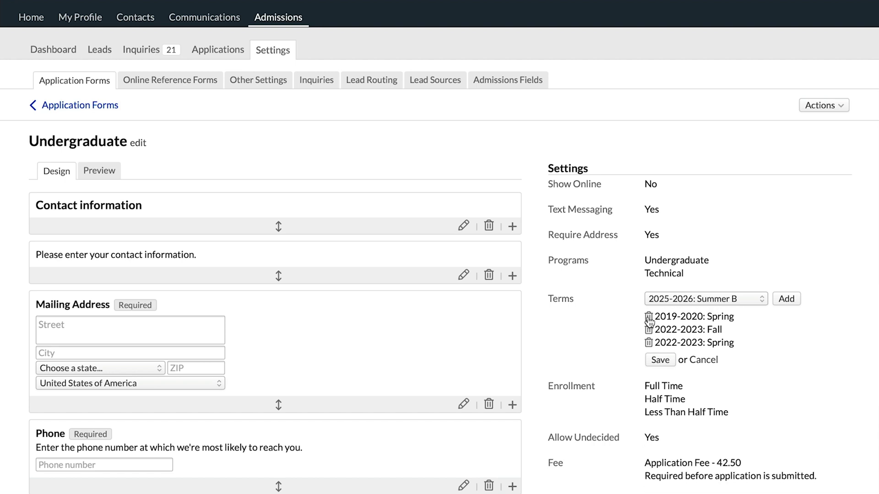
click(649, 318)
click(649, 317)
click(649, 317)
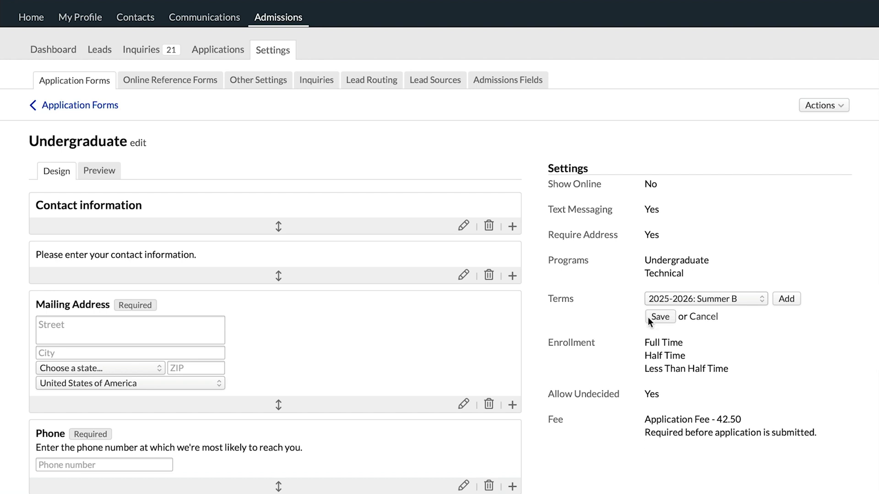
click(661, 317)
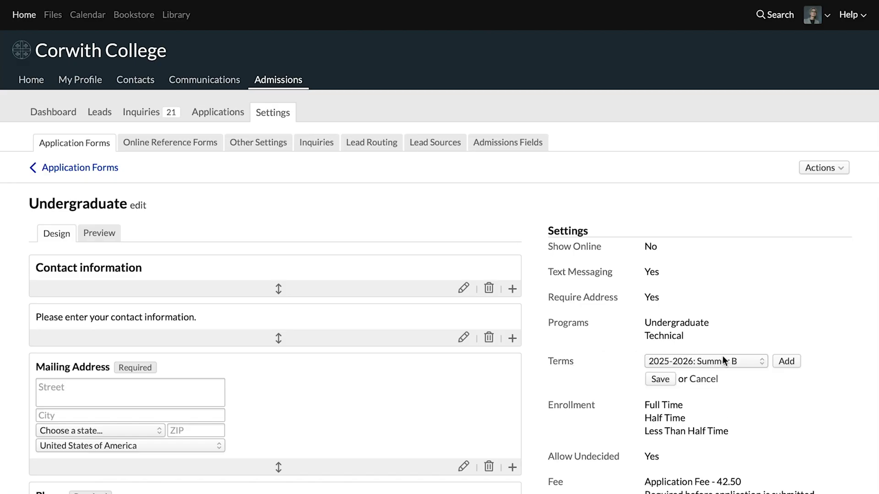
Add the terms 2022-2023: Fall and 2022-2023: Spring to the form, saving each
click(722, 357)
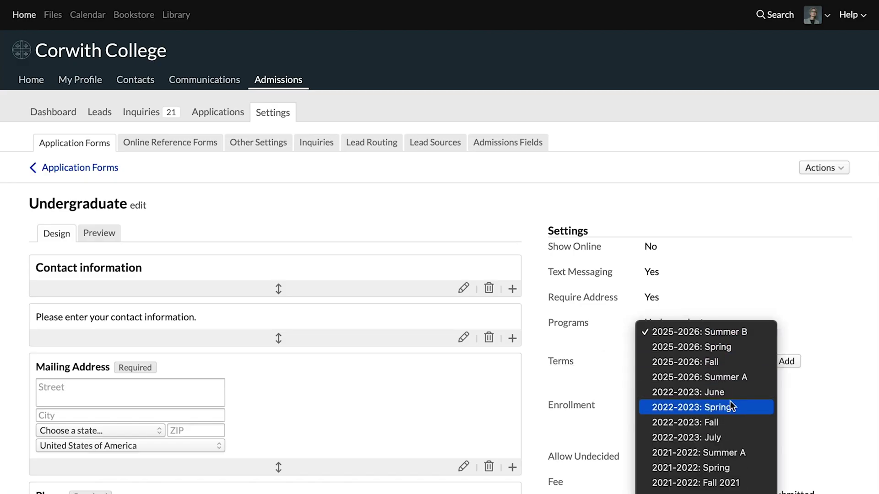
click(728, 423)
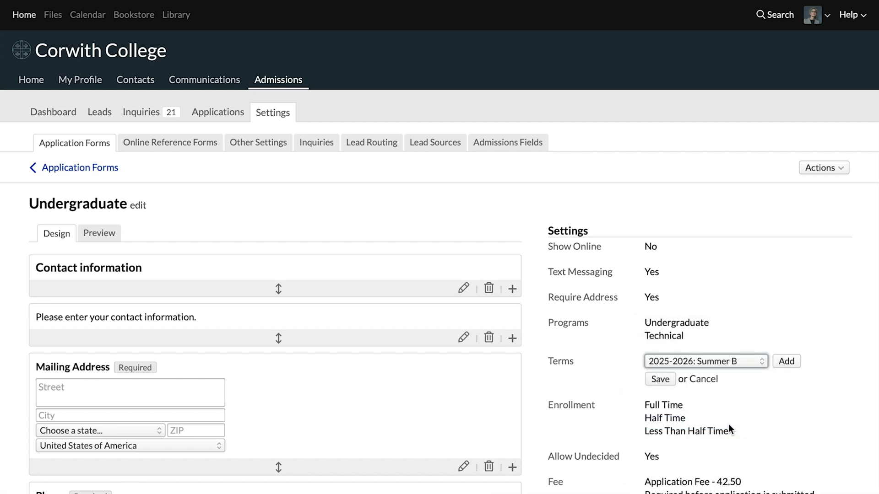
click(785, 362)
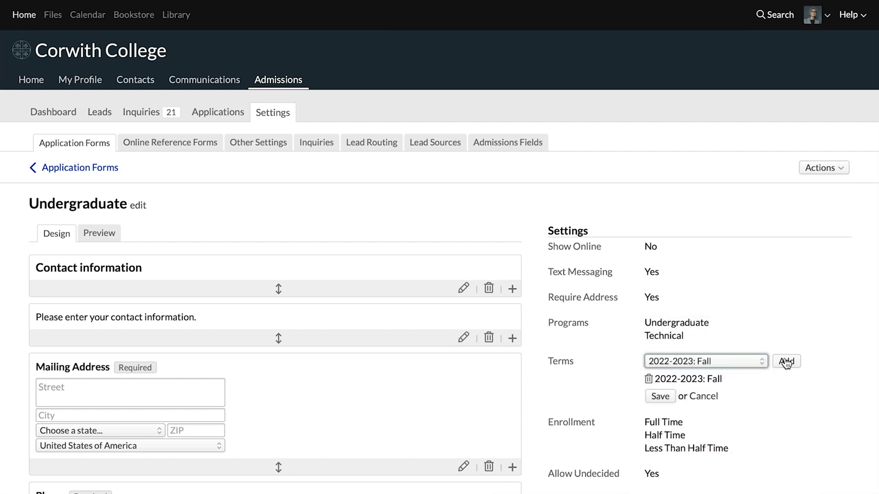
click(660, 397)
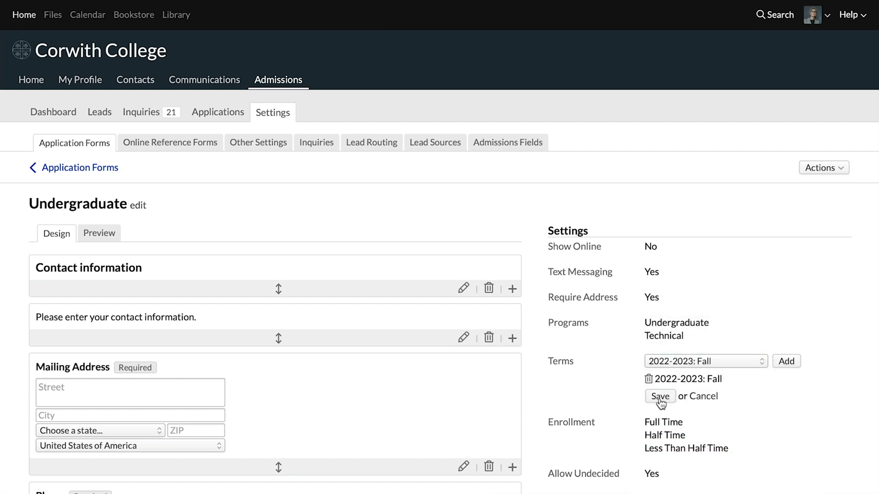
click(564, 363)
click(739, 362)
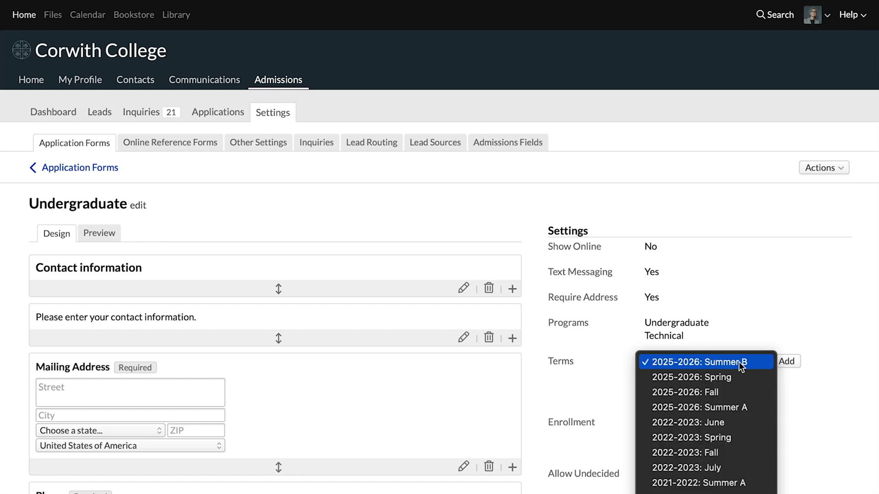
click(751, 437)
click(787, 363)
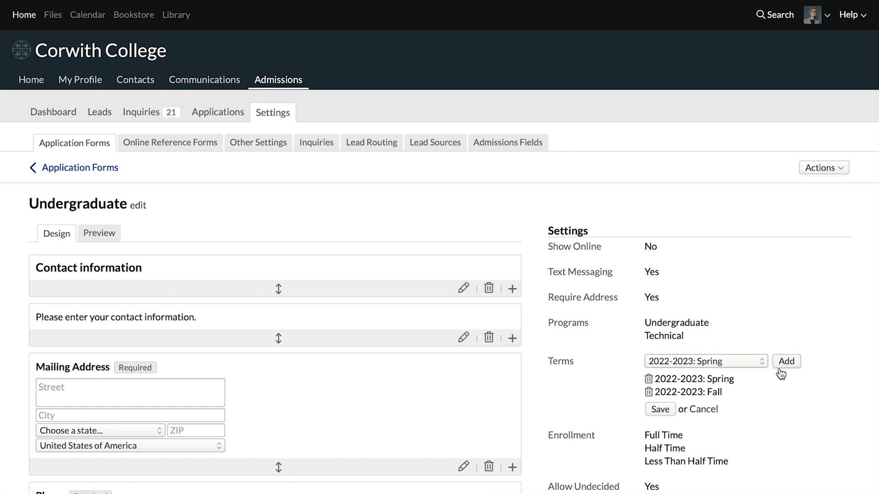
click(660, 410)
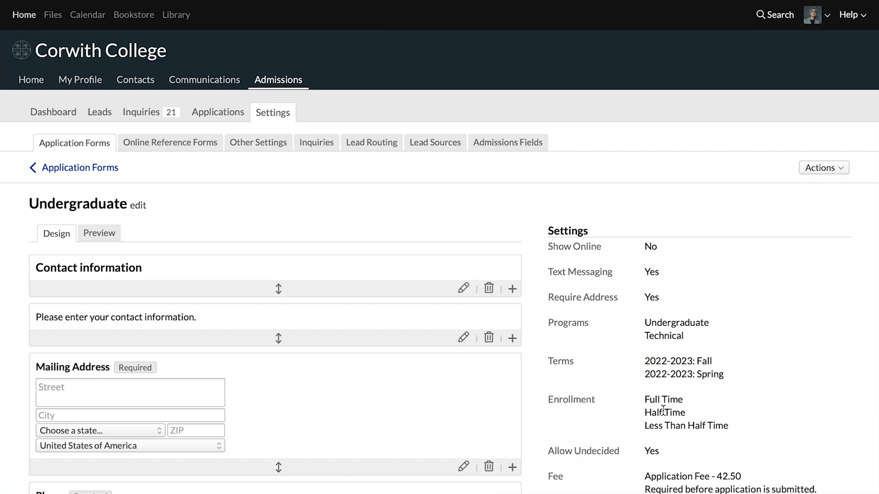
click(576, 403)
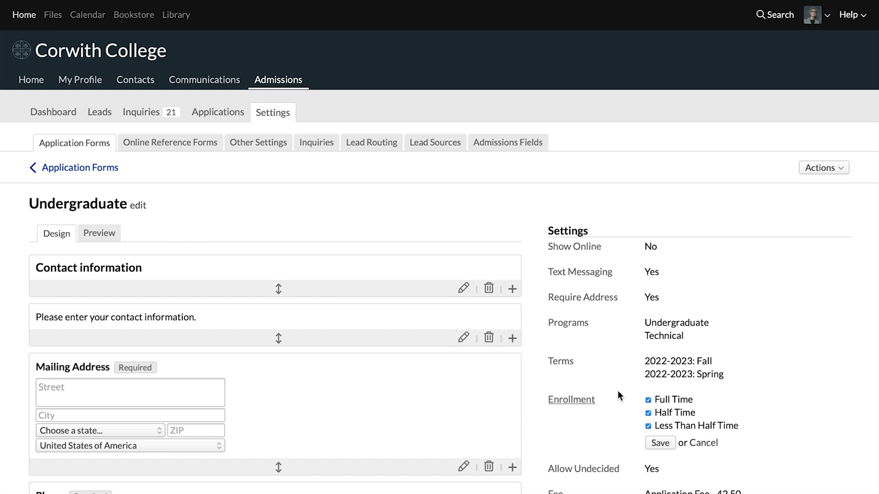
click(650, 414)
click(648, 426)
click(658, 443)
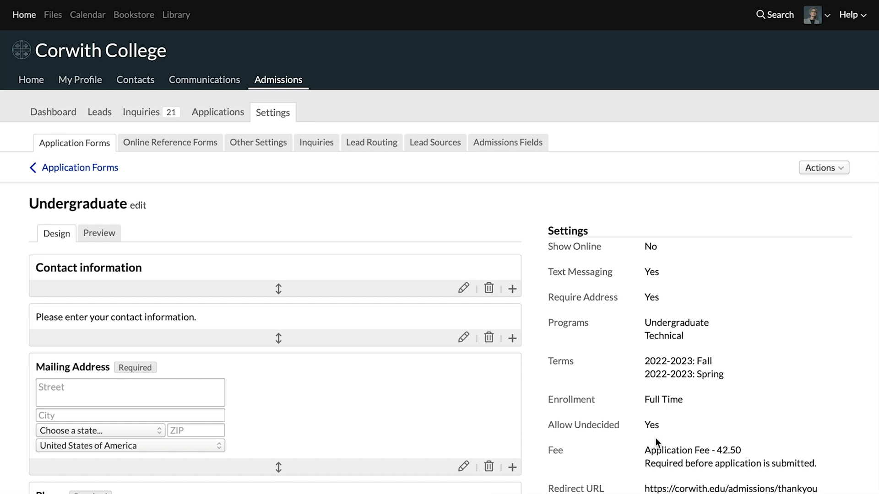
click(588, 399)
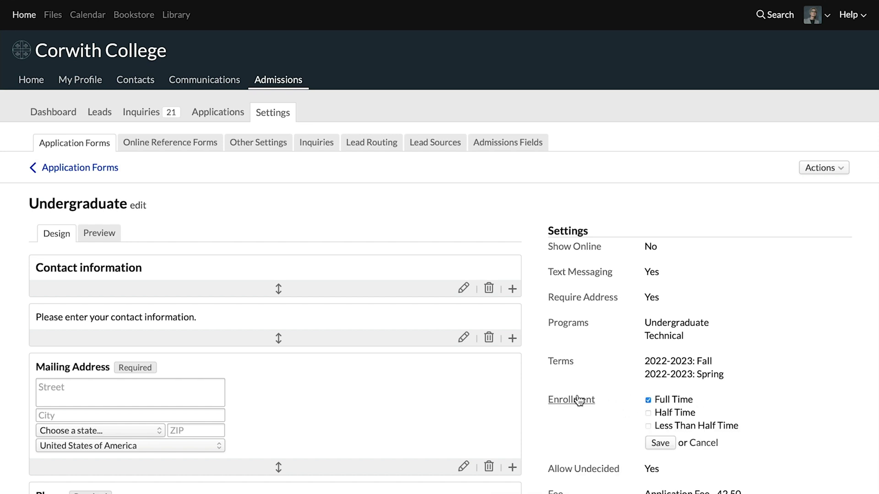
click(648, 426)
click(660, 443)
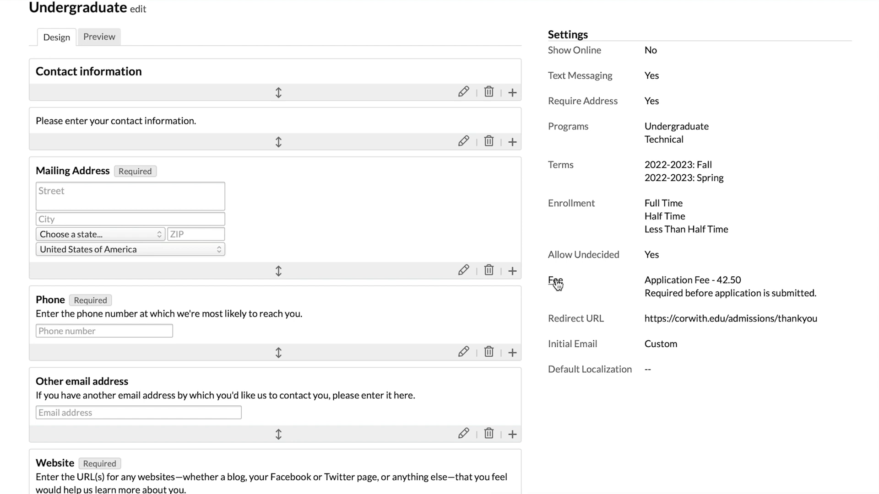
Set the fee to Application Fee 42.50, required before the application is submitted
click(557, 281)
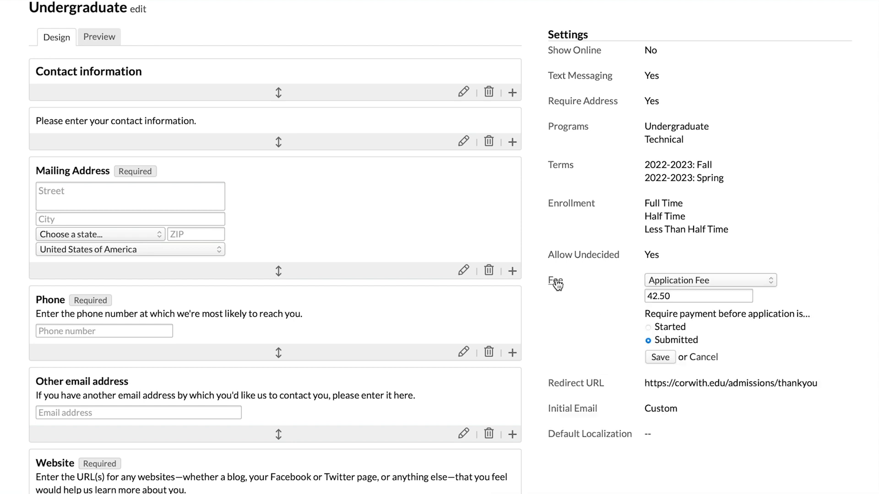
click(741, 280)
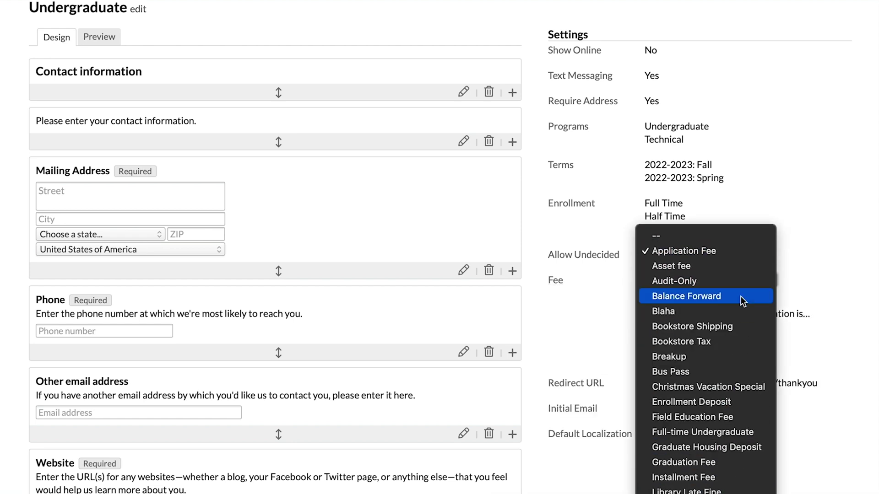
click(740, 246)
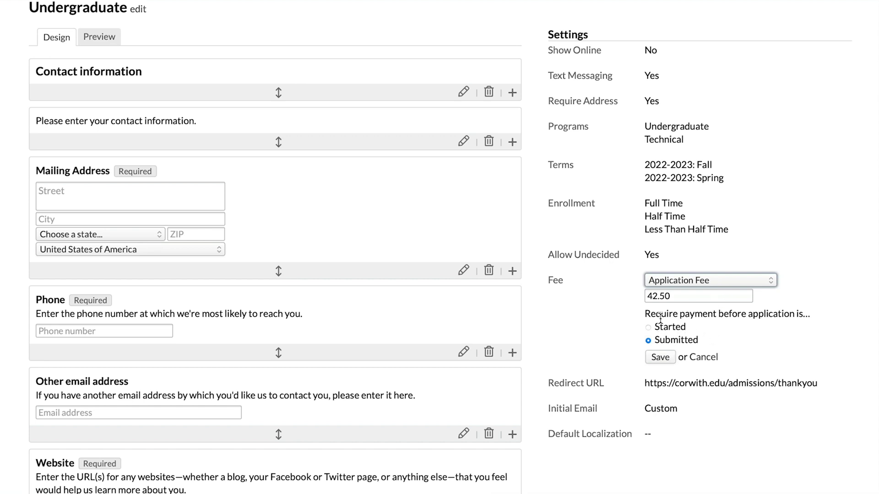
click(648, 327)
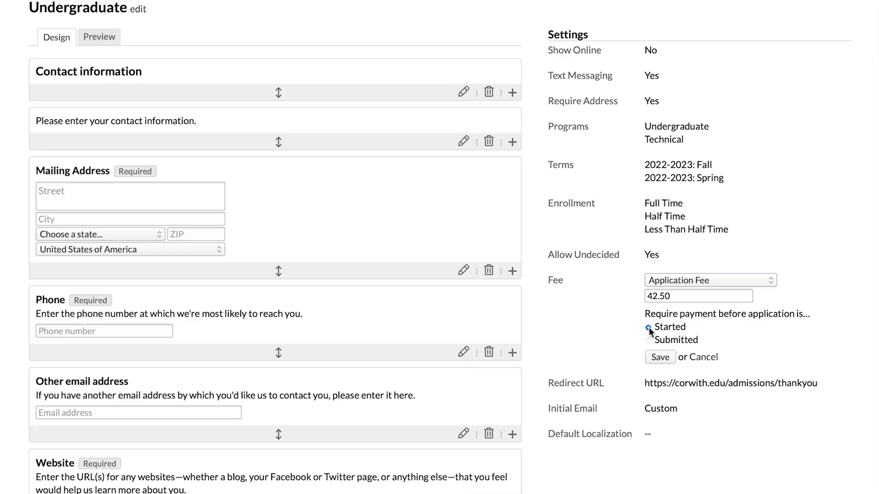
click(648, 340)
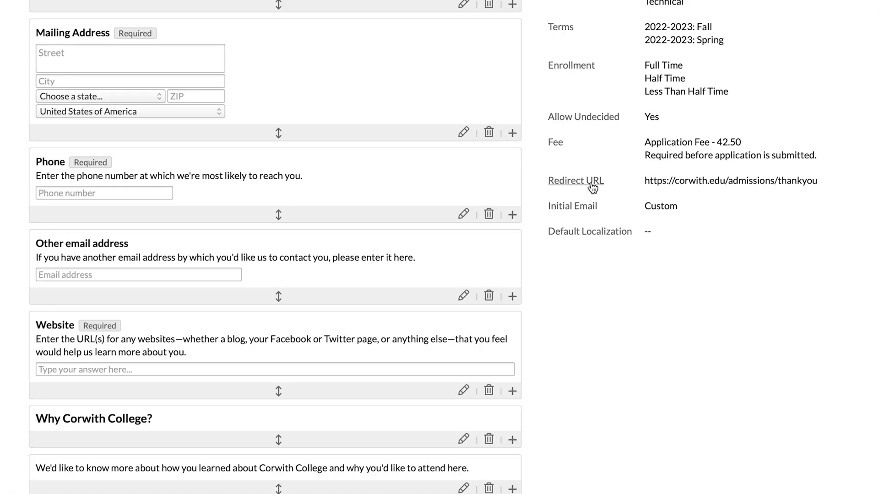
click(591, 183)
Change Initial Email from Disabled to Custom, review the thank-you-for-starting template, and save
click(581, 209)
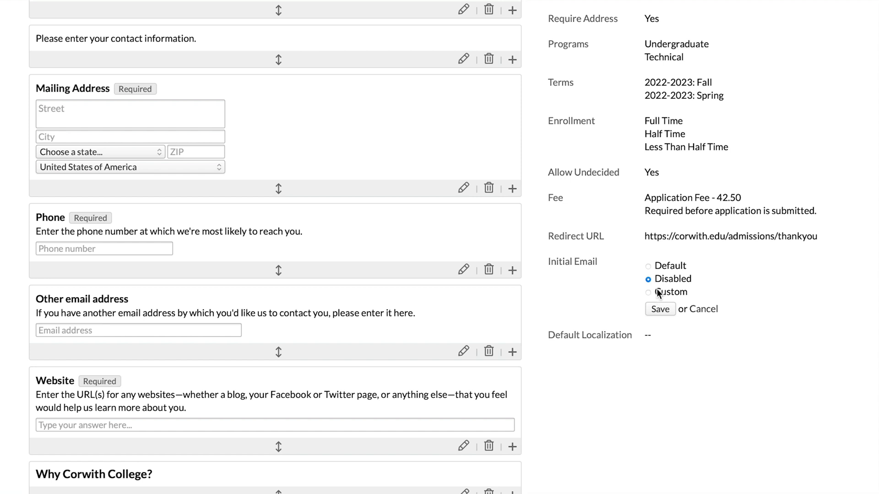
click(648, 292)
scroll(647, 292, down, 6)
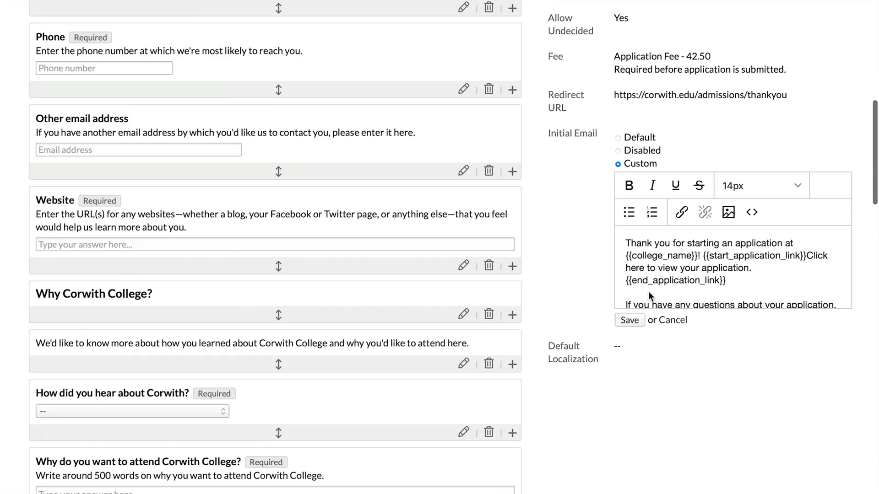
scroll(691, 270, up, 2)
scroll(690, 270, up, 3)
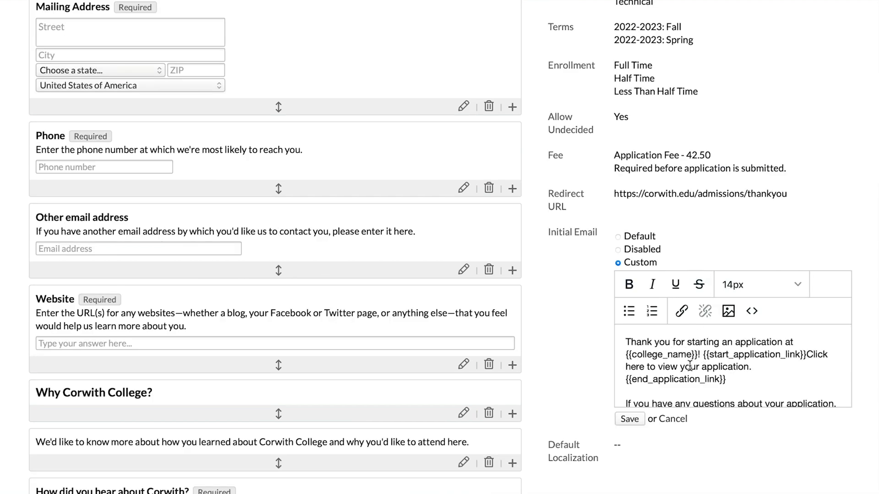
scroll(689, 366, down, 2)
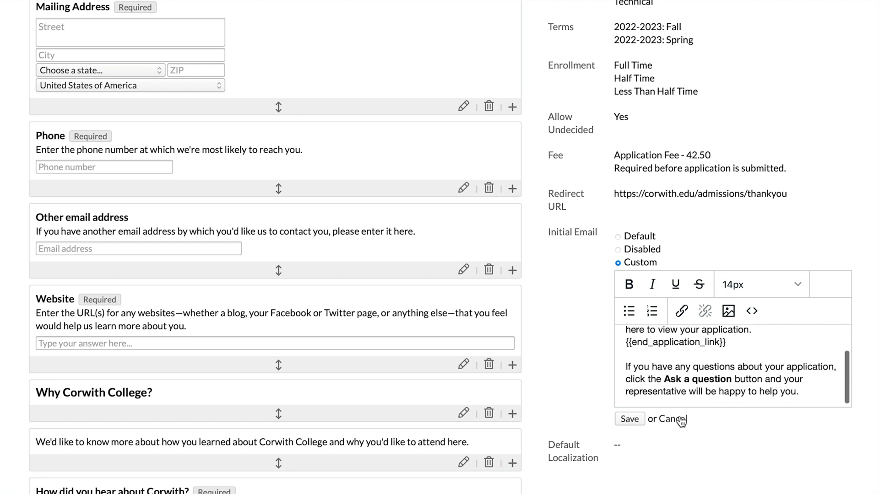
click(628, 419)
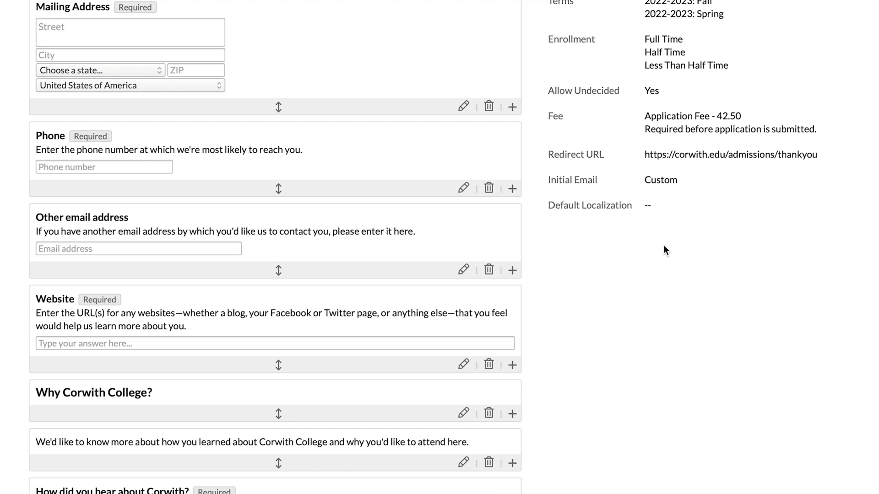
Set Show Online to Yes, revealing the form's iframe embed code for application_form=76
scroll(669, 250, up, 4)
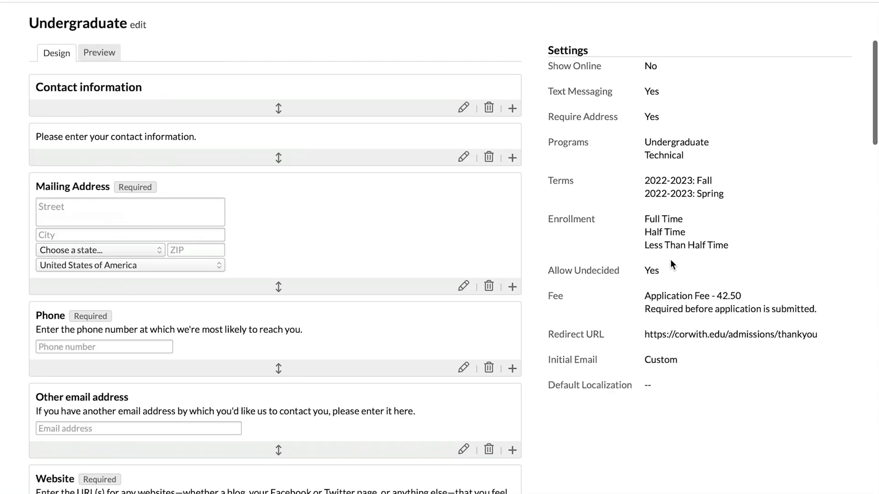
click(569, 67)
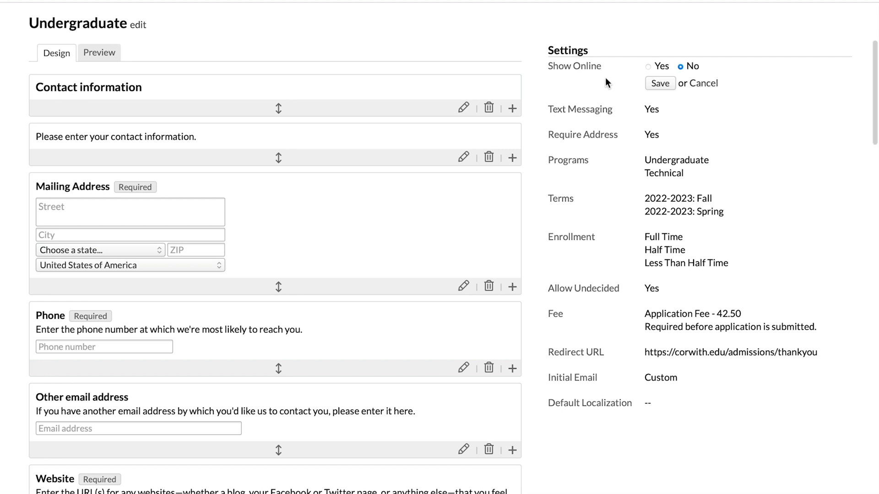
click(648, 67)
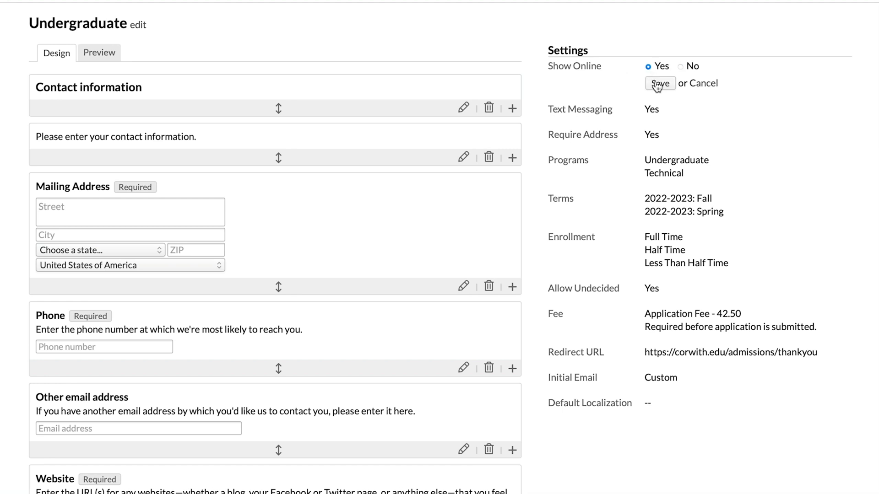
click(659, 83)
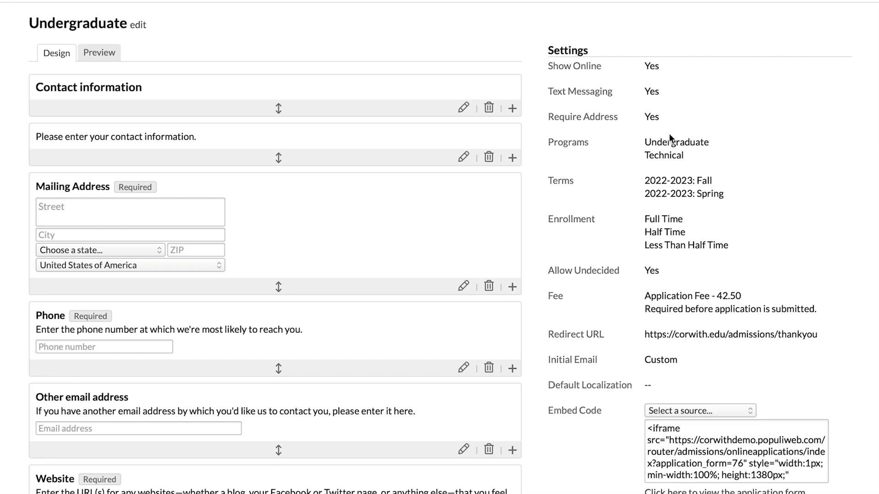
scroll(668, 140, down, 3)
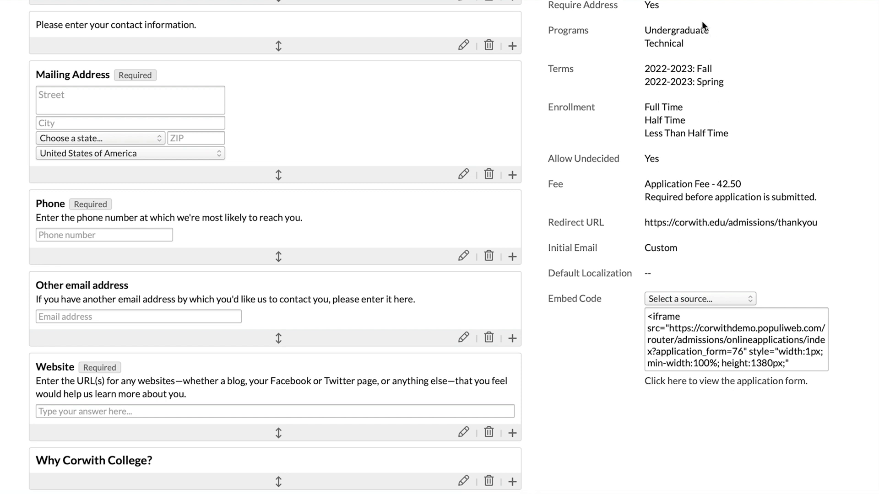
scroll(661, 164, up, 1)
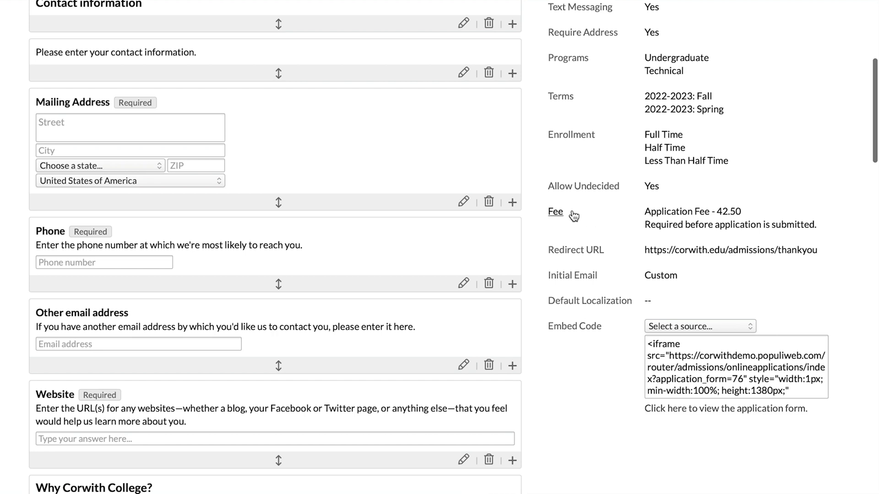
Require the application fee before the application is started, then view the live application form
click(556, 214)
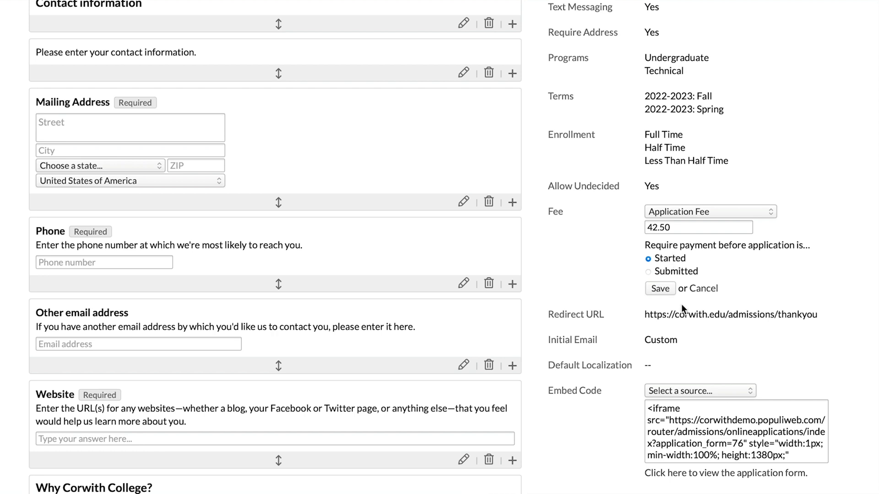
click(660, 289)
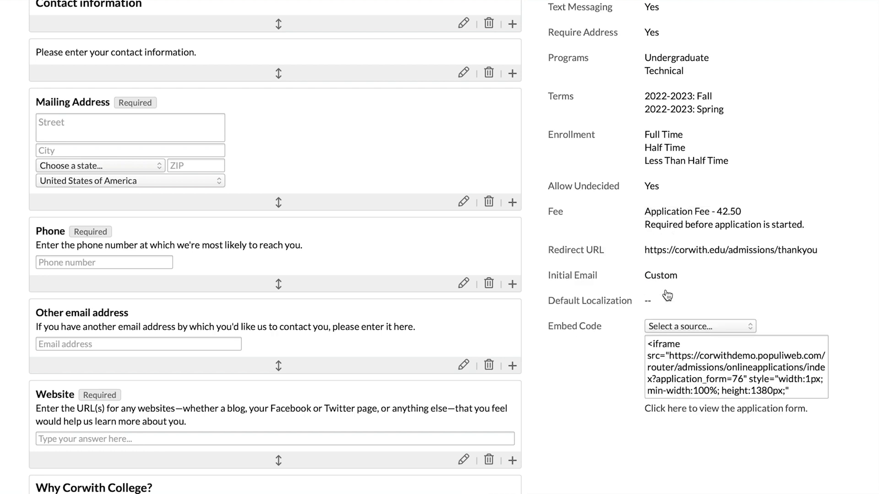
click(704, 414)
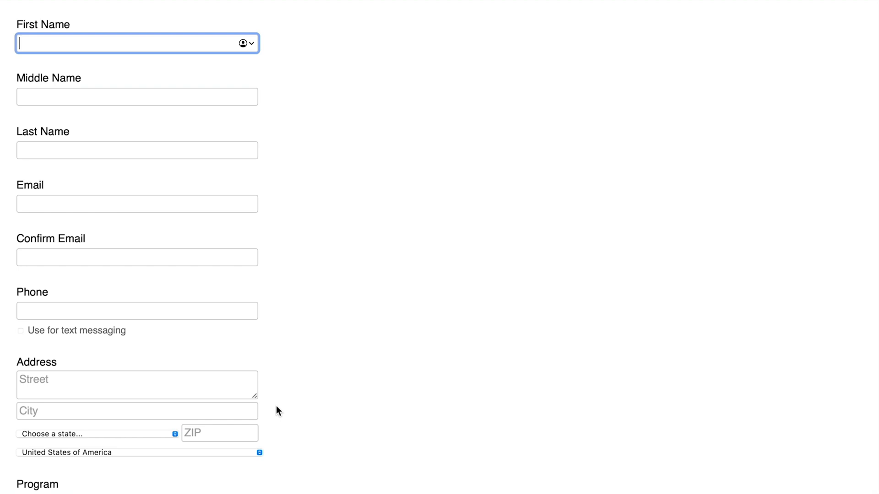
scroll(270, 393, down, 3)
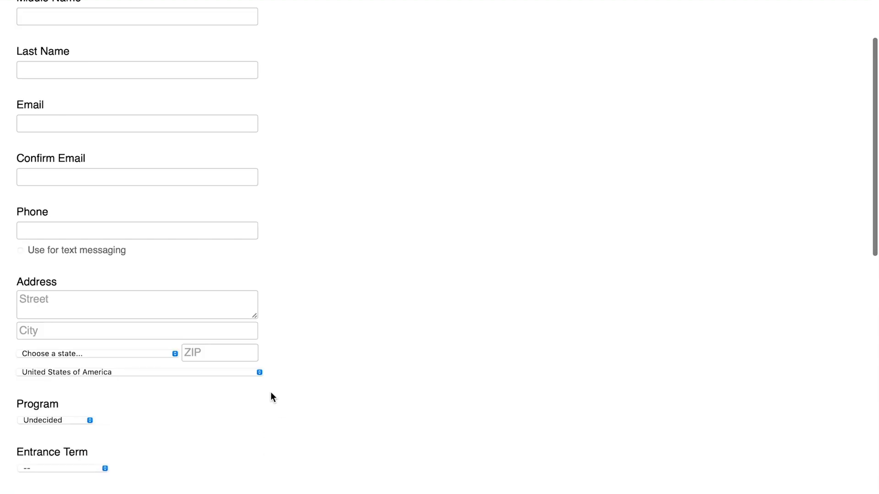
scroll(234, 174, down, 5)
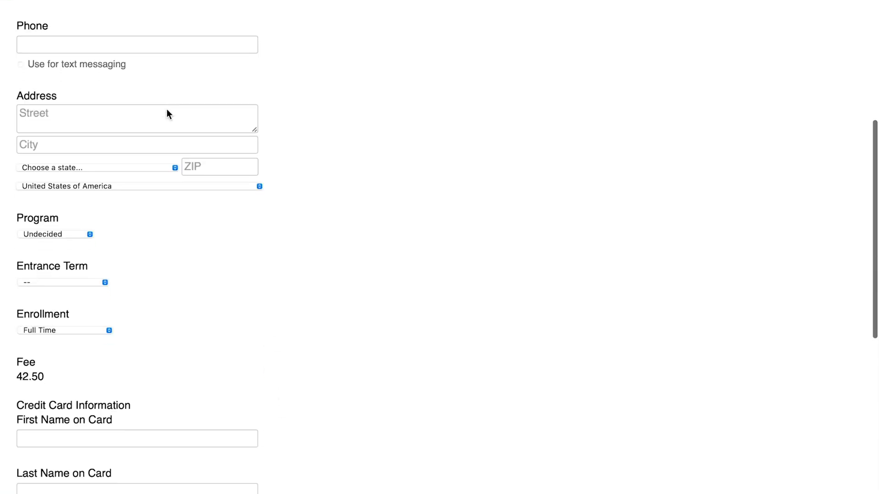
scroll(166, 110, down, 1)
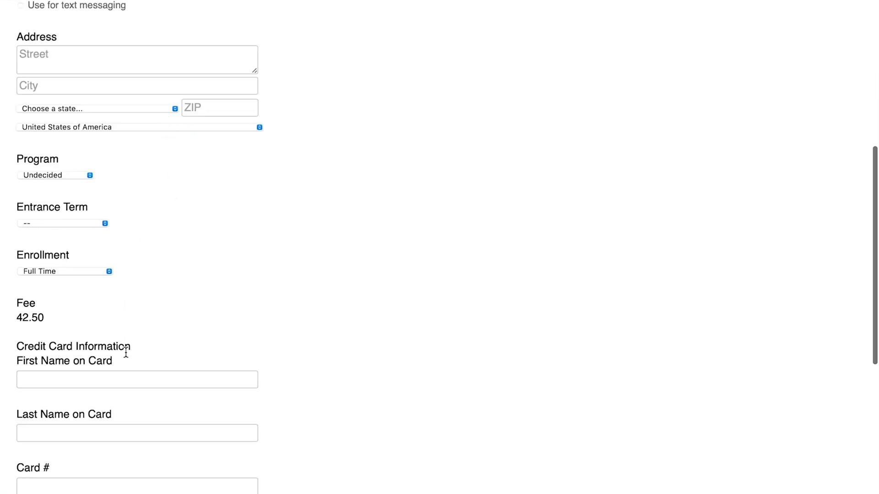
scroll(126, 404, down, 3)
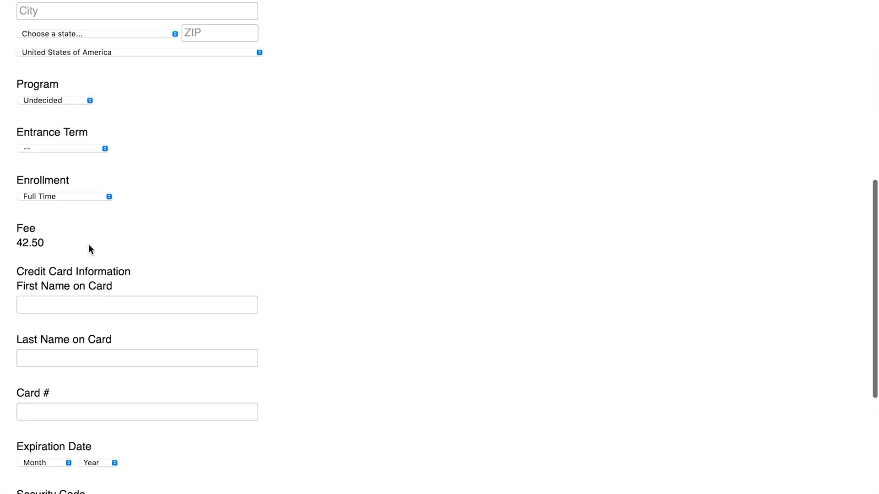
scroll(108, 366, down, 6)
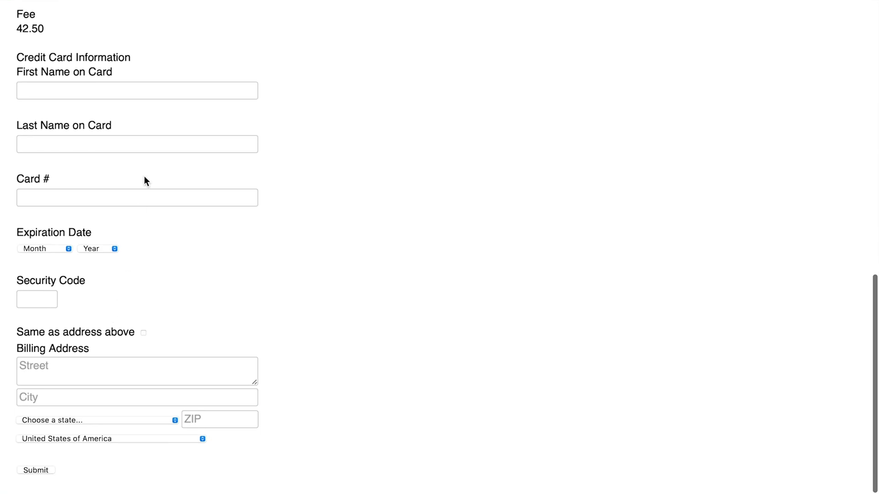
scroll(137, 229, up, 1)
key(Tab)
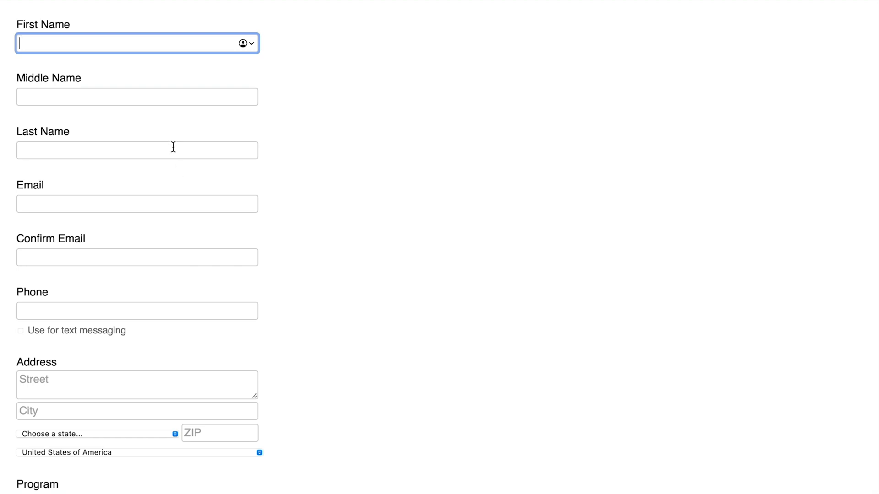
scroll(89, 280, up, 2)
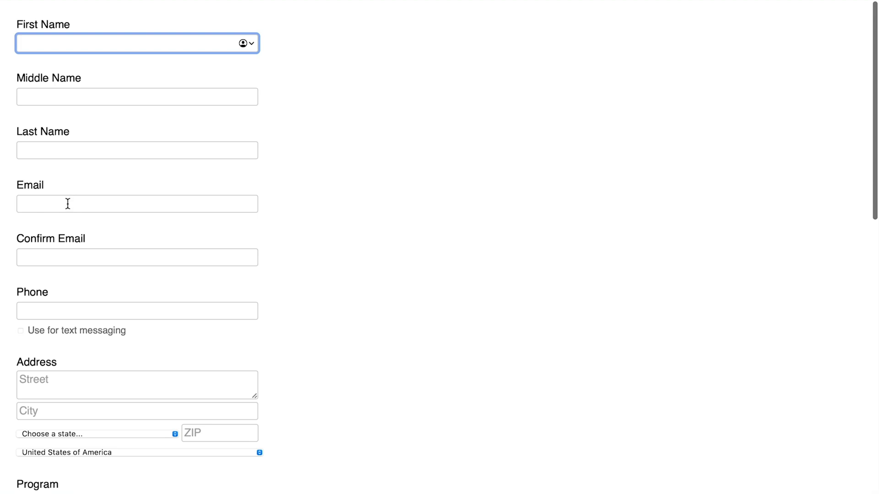
scroll(68, 201, down, 5)
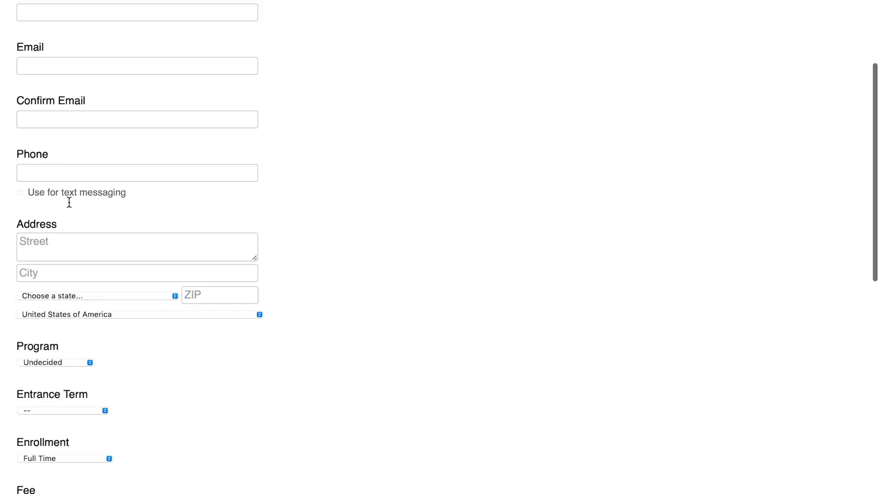